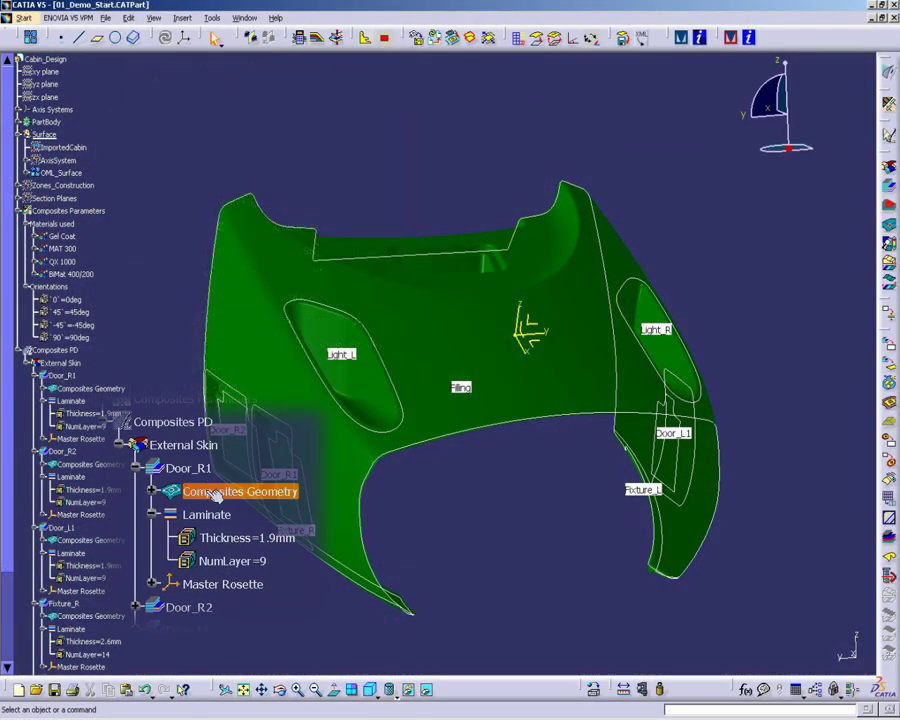
- Show the cabin's ply stacking in DetailedDesign.CATPart, with the ply section cut along Plane.3
{"action": "mouse_move", "coordinate": [468, 390]}
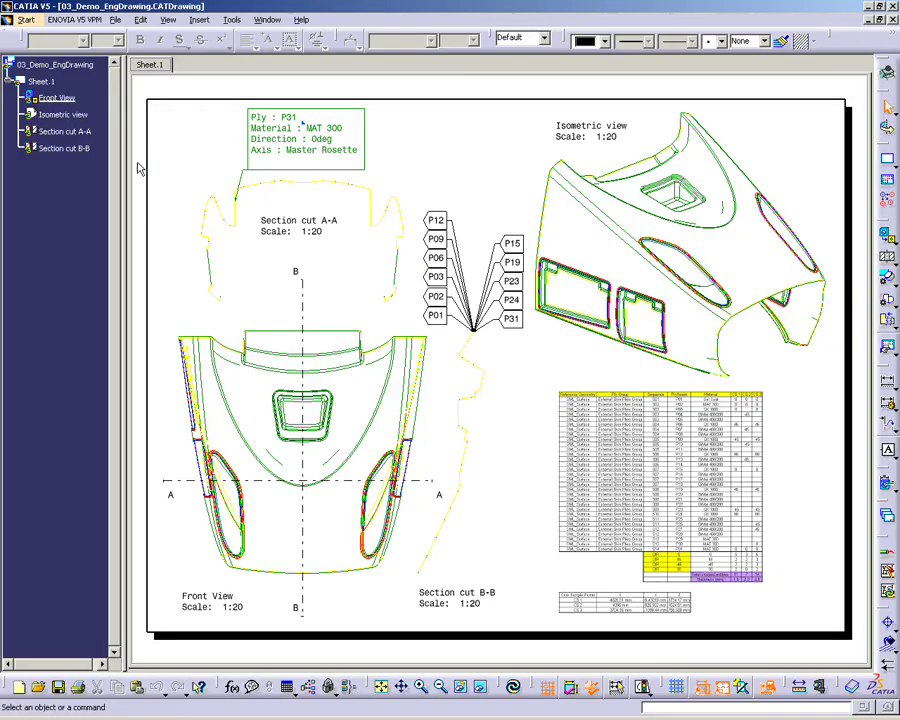
- Zoom onto the drawing's isometric view and ply table, then move the section plane elsewhere
{"action": "mouse_move", "coordinate": [140, 168]}
{"action": "middle_mouse_down"}
{"action": "mouse_move", "coordinate": [430, 469]}
{"action": "mouse_move", "coordinate": [410, 233]}
{"action": "mouse_move", "coordinate": [351, 259]}
{"action": "mouse_move", "coordinate": [387, 365]}
{"action": "mouse_move", "coordinate": [330, 300]}
{"action": "middle_mouse_up"}
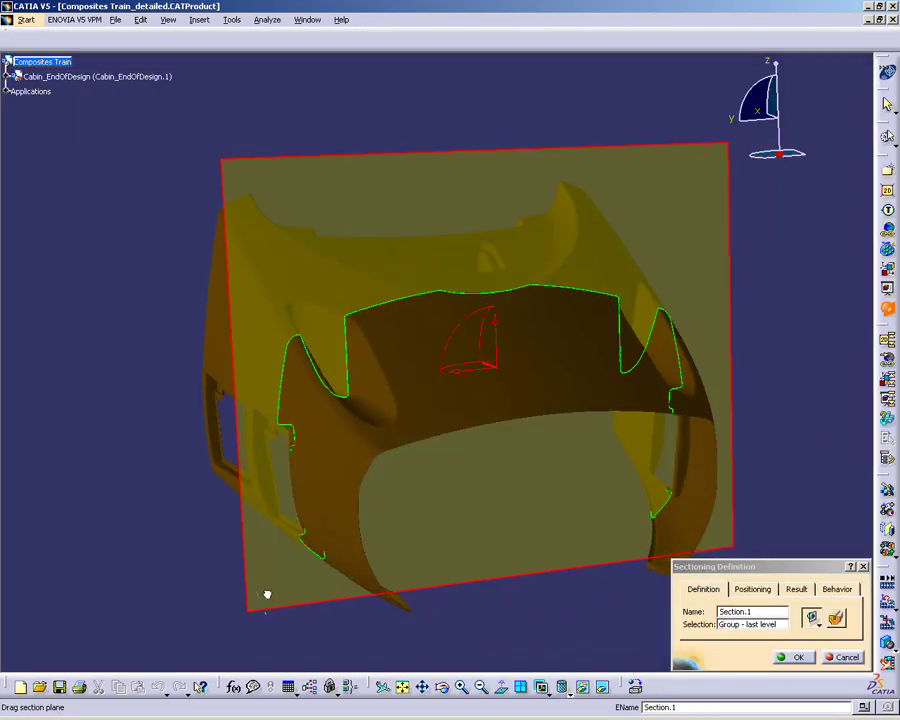
{"action": "left_click_drag", "start_coordinate": [267, 594], "coordinate": [200, 485]}
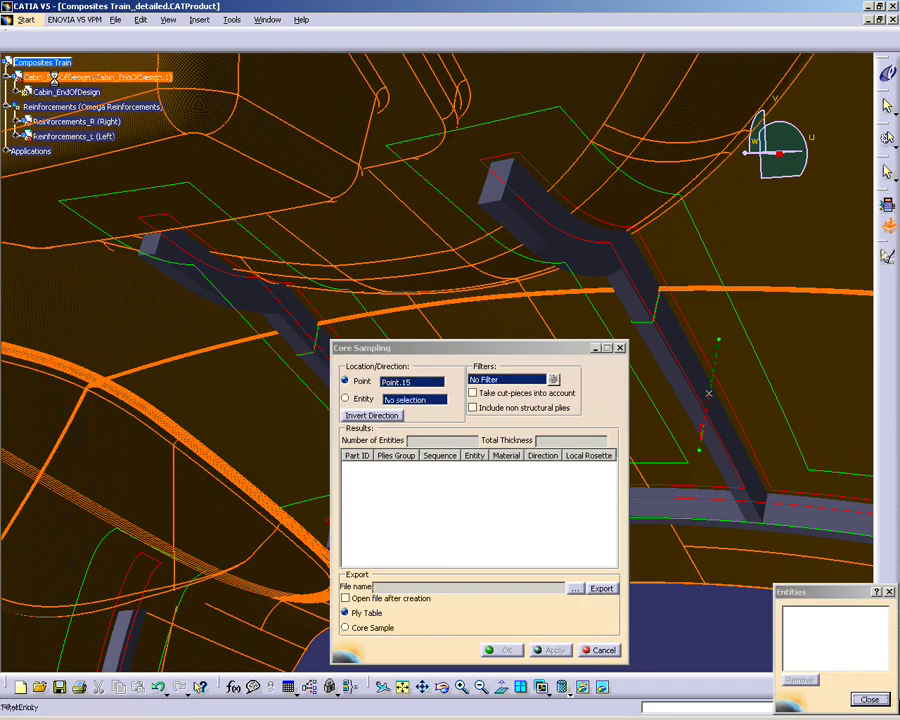
- Core-sample the laminate at Point.15, then compute area and mass for the cabin and omega reinforcements
{"action": "left_click", "coordinate": [705, 395]}
{"action": "left_click", "coordinate": [268, 528]}
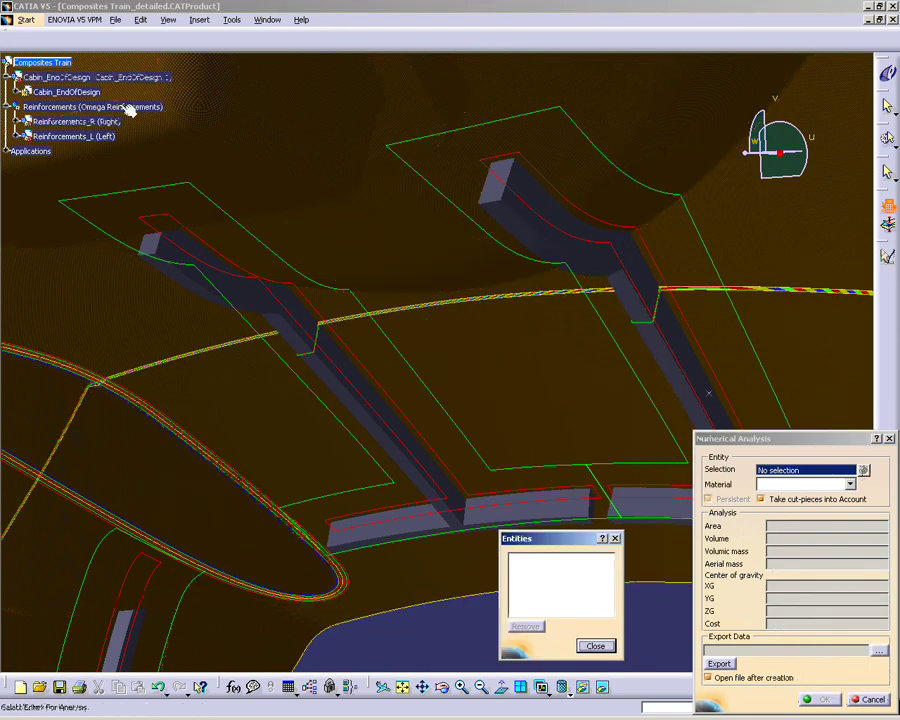
{"action": "left_click", "coordinate": [95, 77]}
{"action": "left_click", "coordinate": [90, 106]}
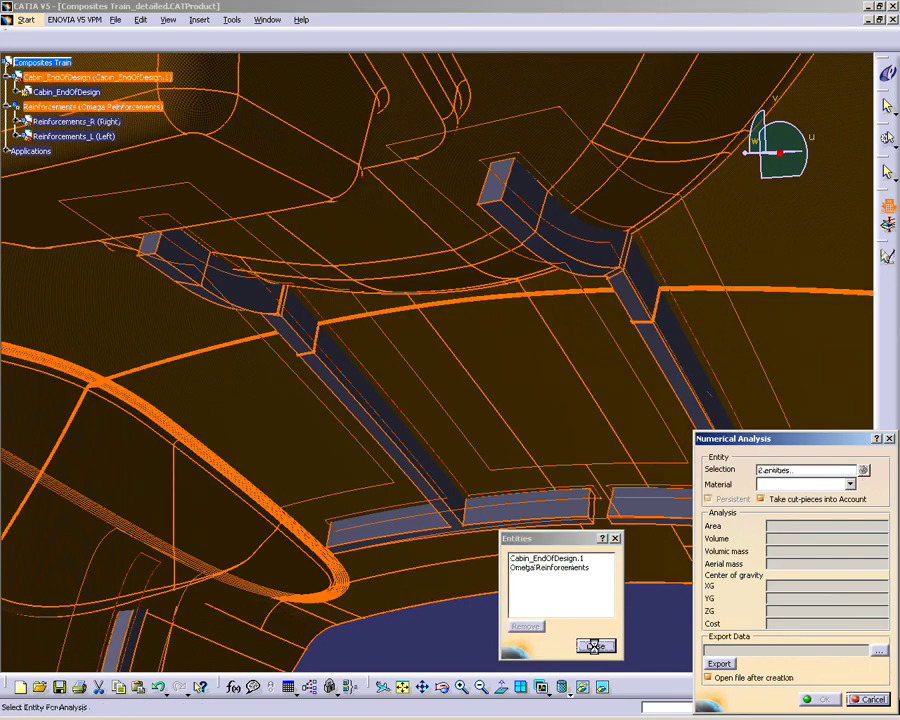
{"action": "left_click", "coordinate": [594, 646]}
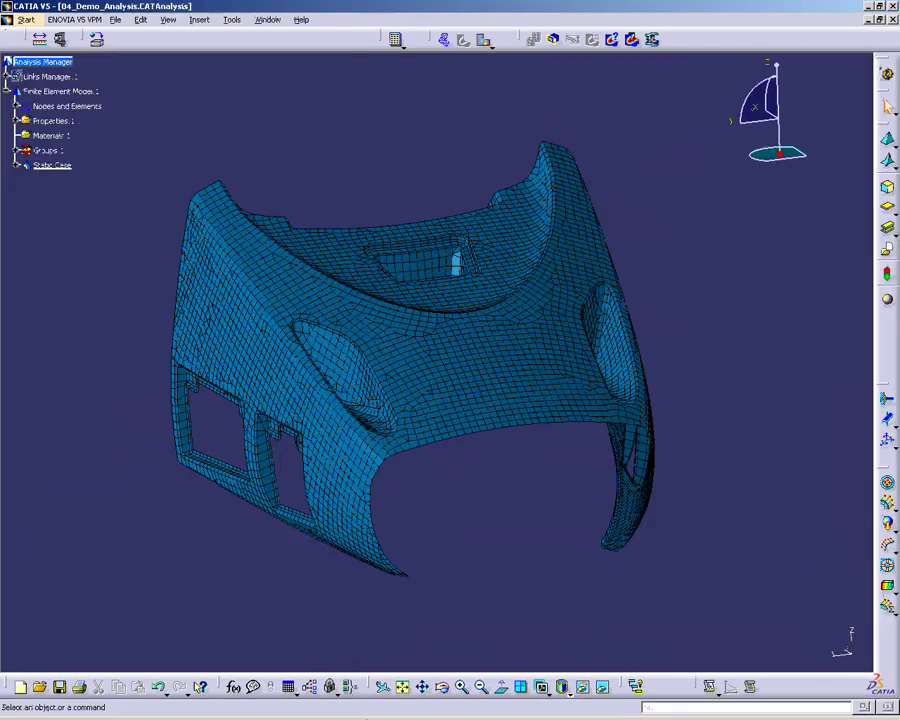
- Import the composite property filtered to 1 Ply Group with Transfer producibility enabled
{"action": "left_click", "coordinate": [627, 534]}
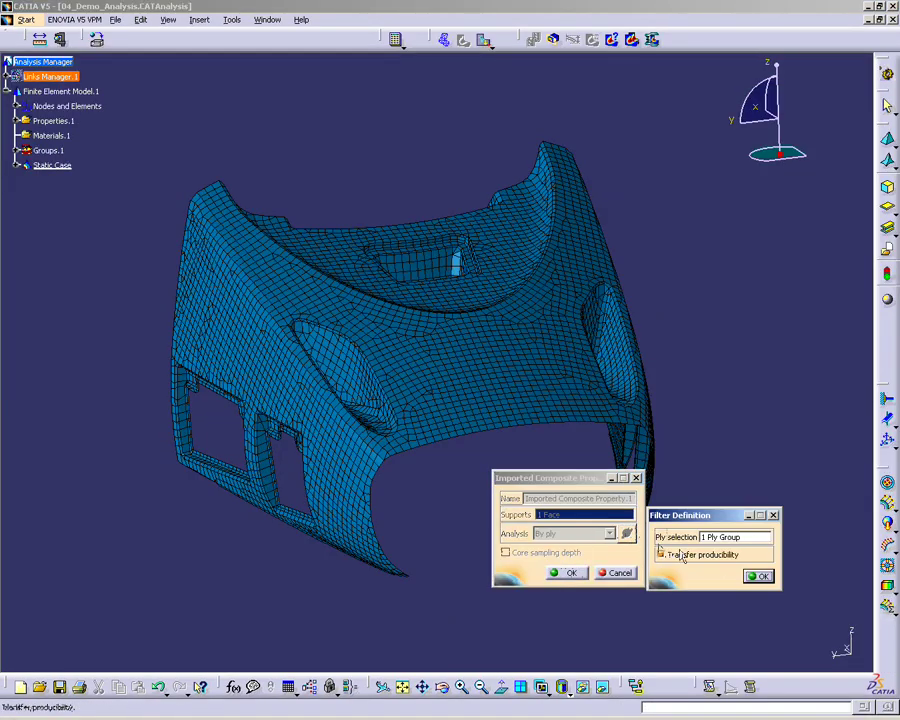
{"action": "left_click", "coordinate": [759, 576]}
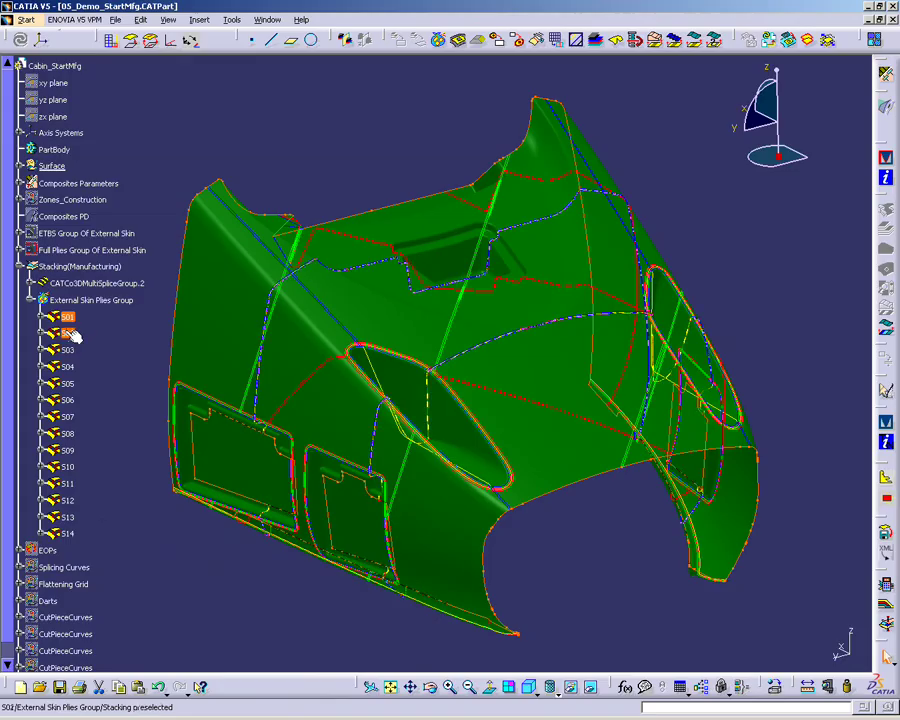
- Define the manufacturing edge excess for ply P15 in sequence S02
{"action": "left_click", "coordinate": [46, 334]}
{"action": "left_click", "coordinate": [116, 418]}
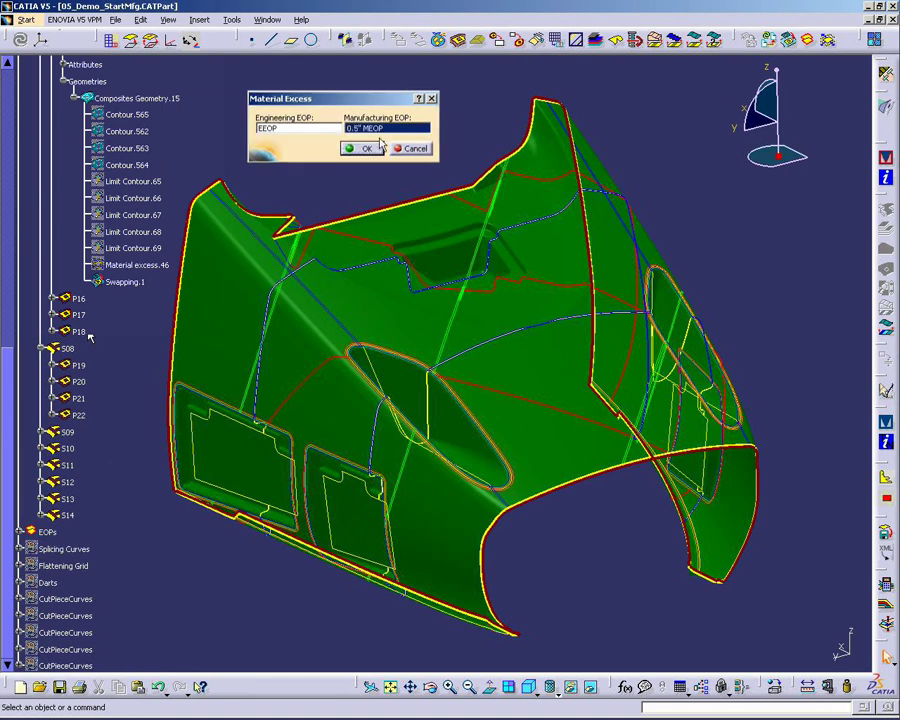
{"action": "left_click", "coordinate": [366, 148]}
- Check P15's flat pattern against 1500 mm width along weft, then splice plies with 5mm overlap
{"action": "double_click", "coordinate": [125, 282]}
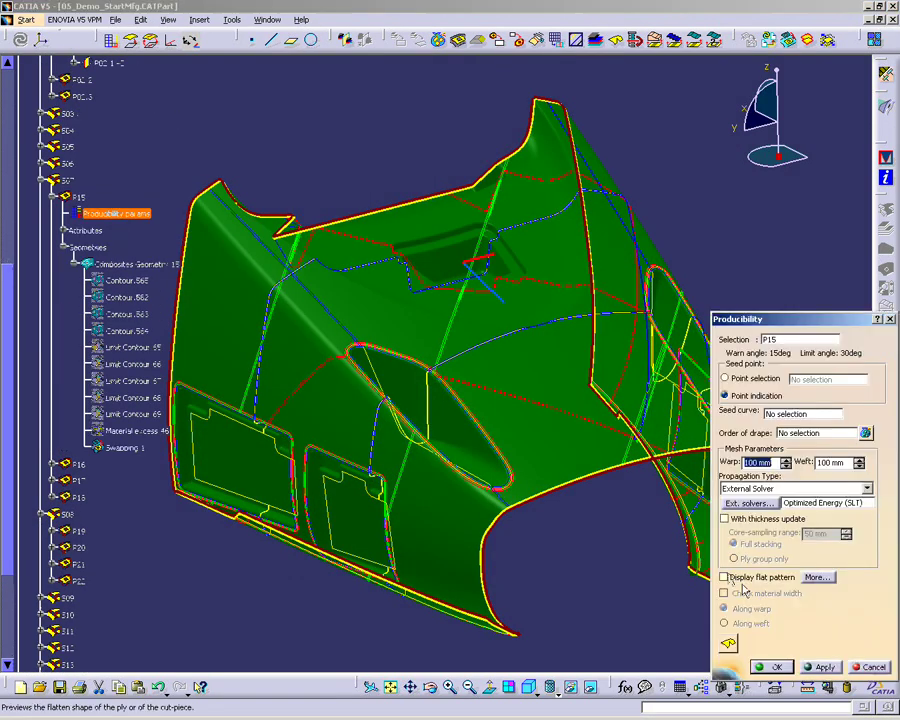
{"action": "left_click", "coordinate": [737, 611]}
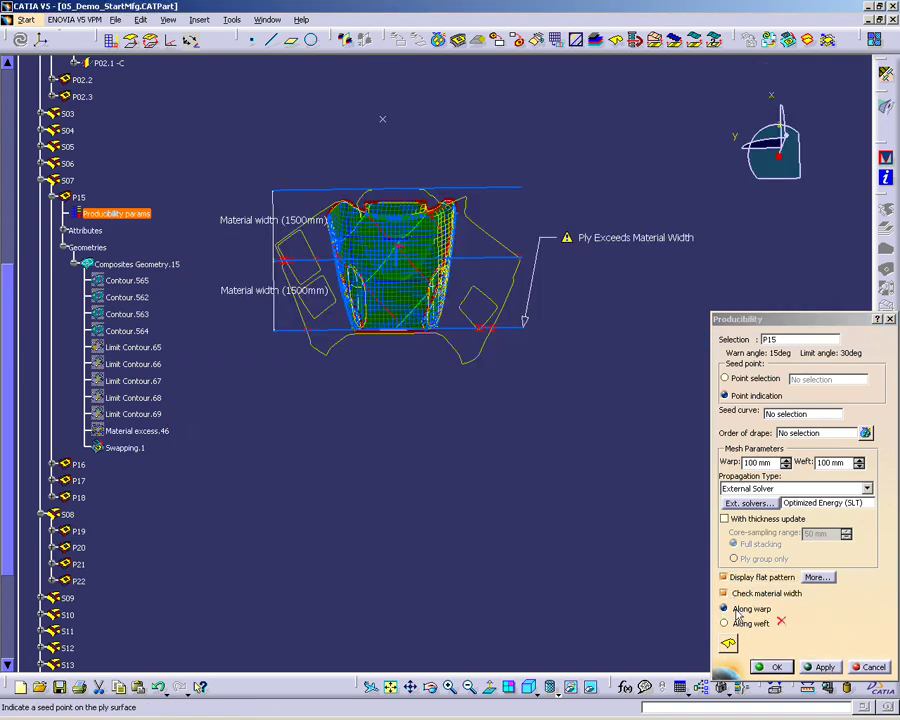
{"action": "left_click", "coordinate": [760, 625]}
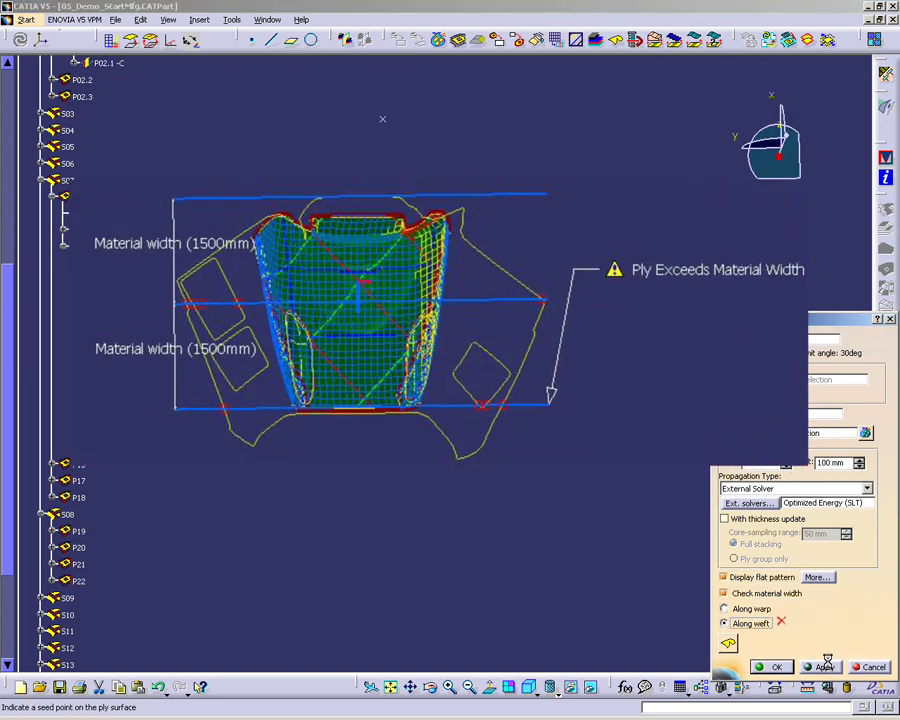
{"action": "left_click", "coordinate": [824, 667]}
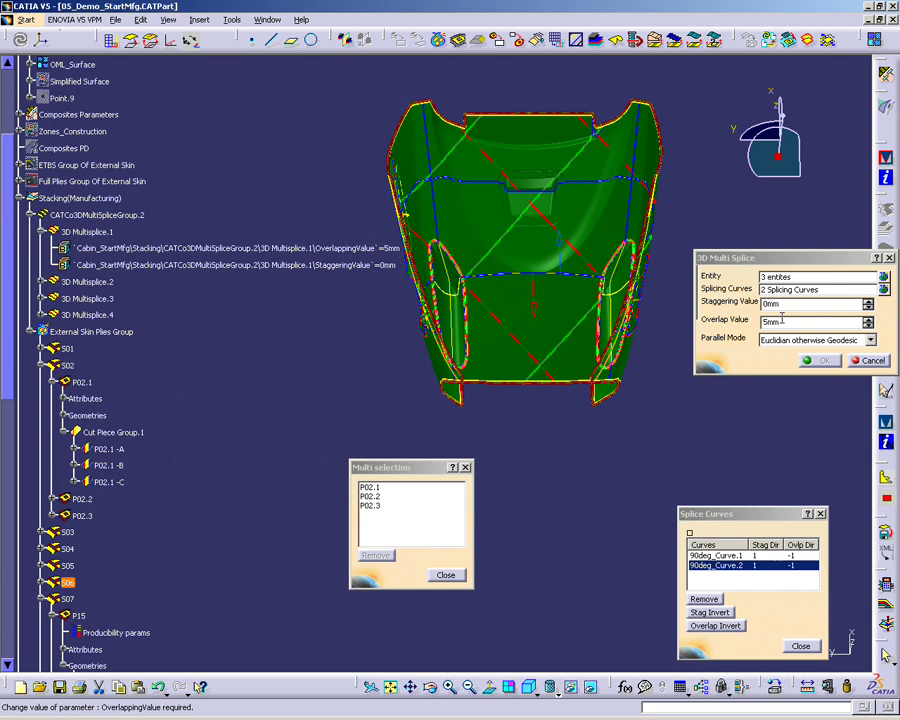
{"action": "left_click", "coordinate": [444, 573]}
{"action": "left_click", "coordinate": [800, 646]}
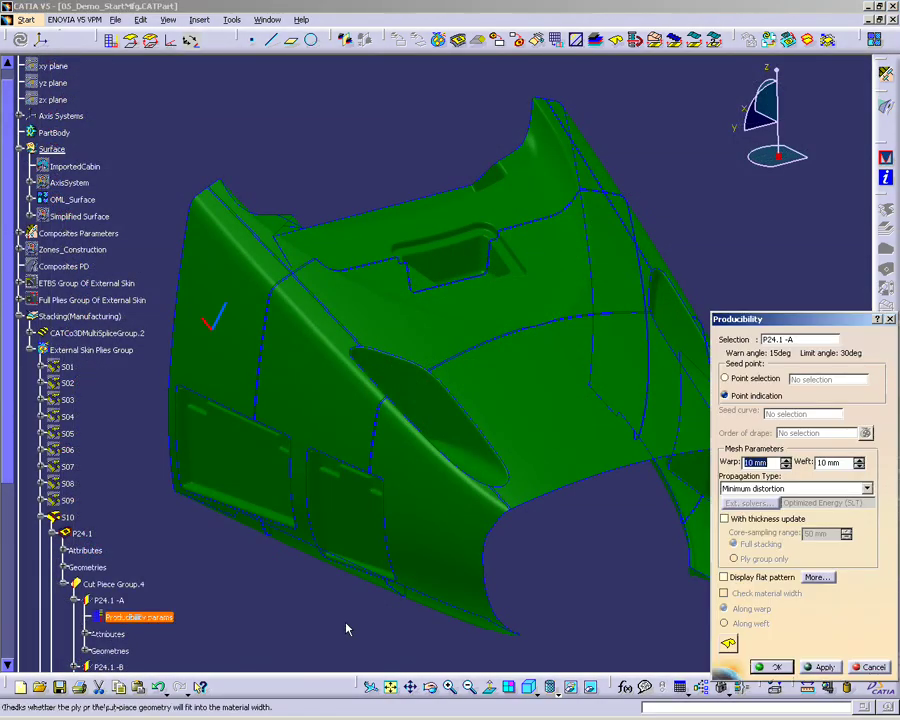
- Compute producibility with flat patterns for cut pieces P24.1-A and P24.1-C, and inspect them
{"action": "left_click", "coordinate": [819, 668]}
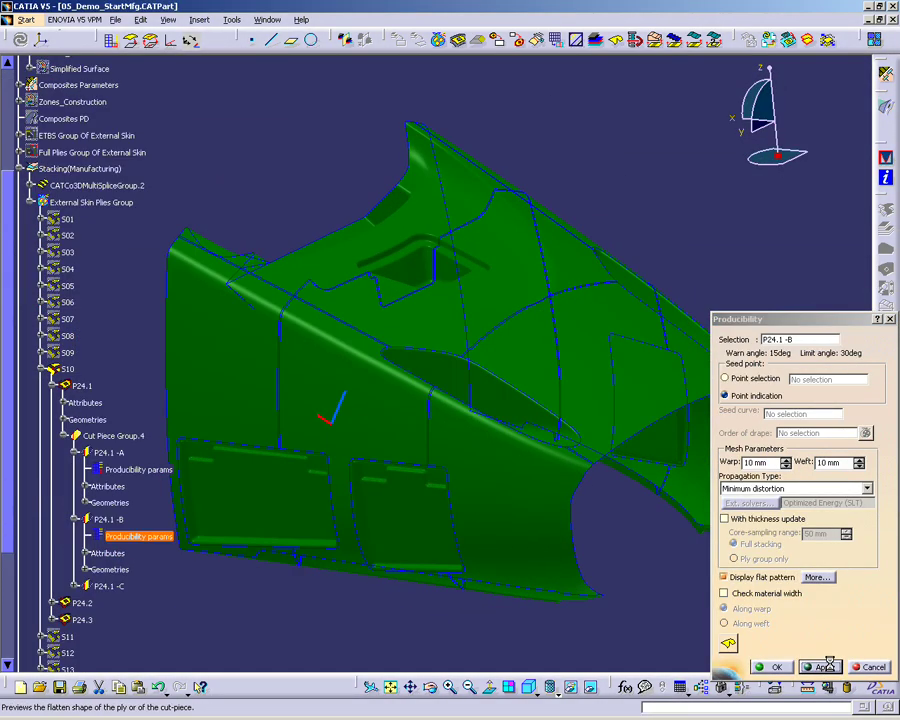
{"action": "left_click", "coordinate": [822, 667]}
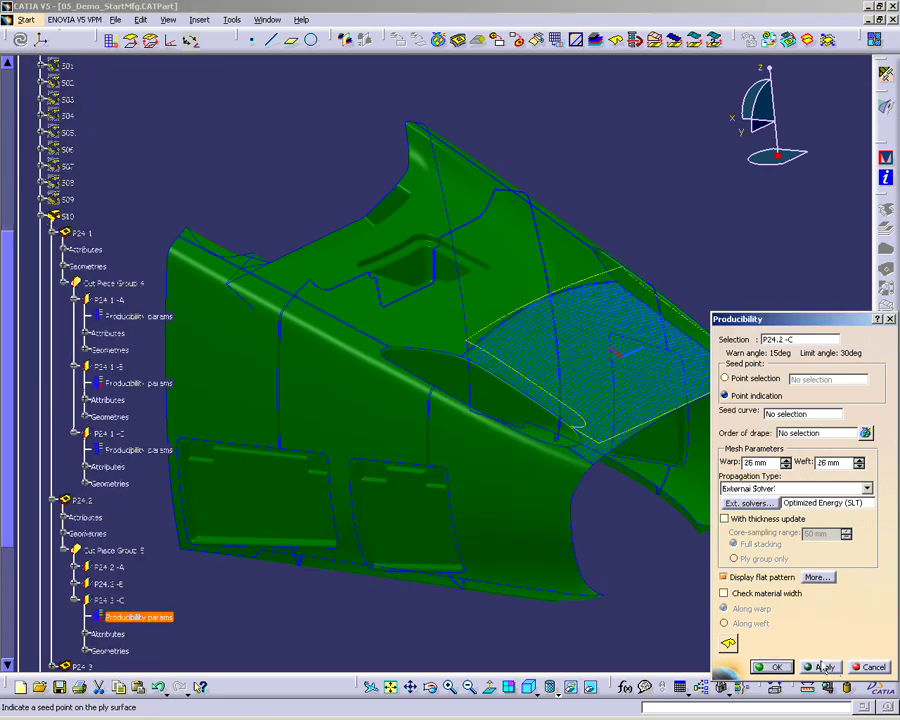
{"action": "middle_click_drag", "start_coordinate": [300, 500], "coordinate": [381, 452]}
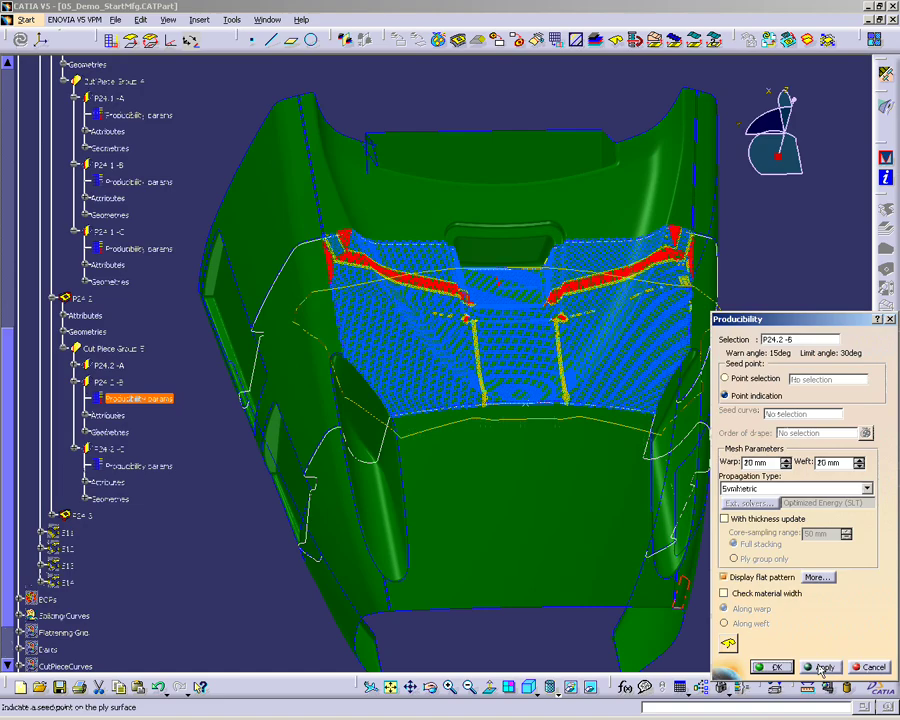
{"action": "middle_click_drag", "start_coordinate": [440, 520], "coordinate": [480, 440]}
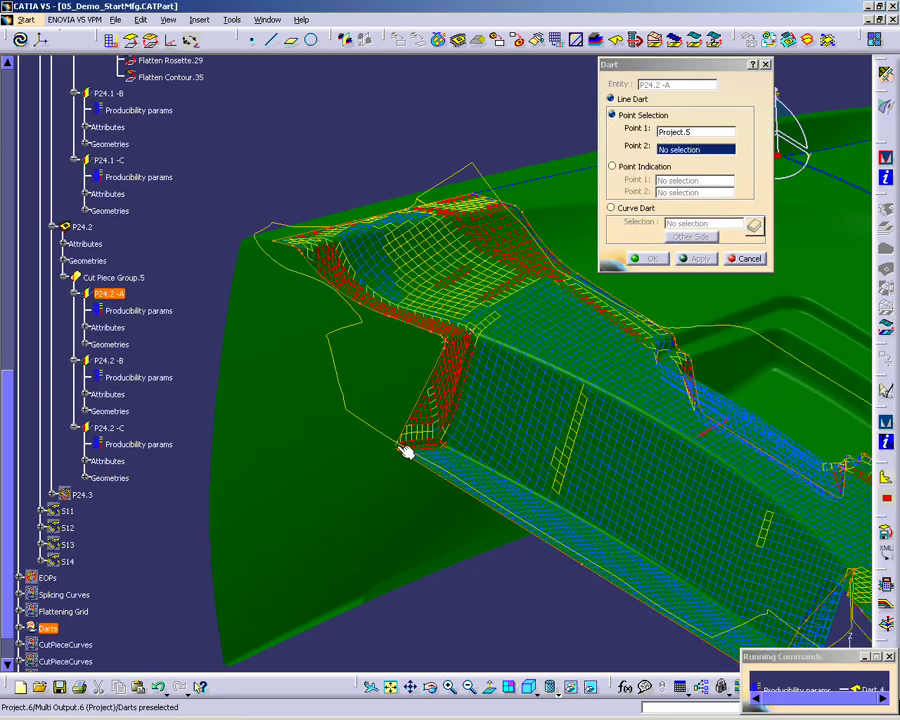
- Create a line dart on cut piece P24.2-A between Project.5 and Project.6
{"action": "left_click", "coordinate": [407, 450]}
{"action": "middle_click_drag", "start_coordinate": [472, 424], "coordinate": [652, 258]}
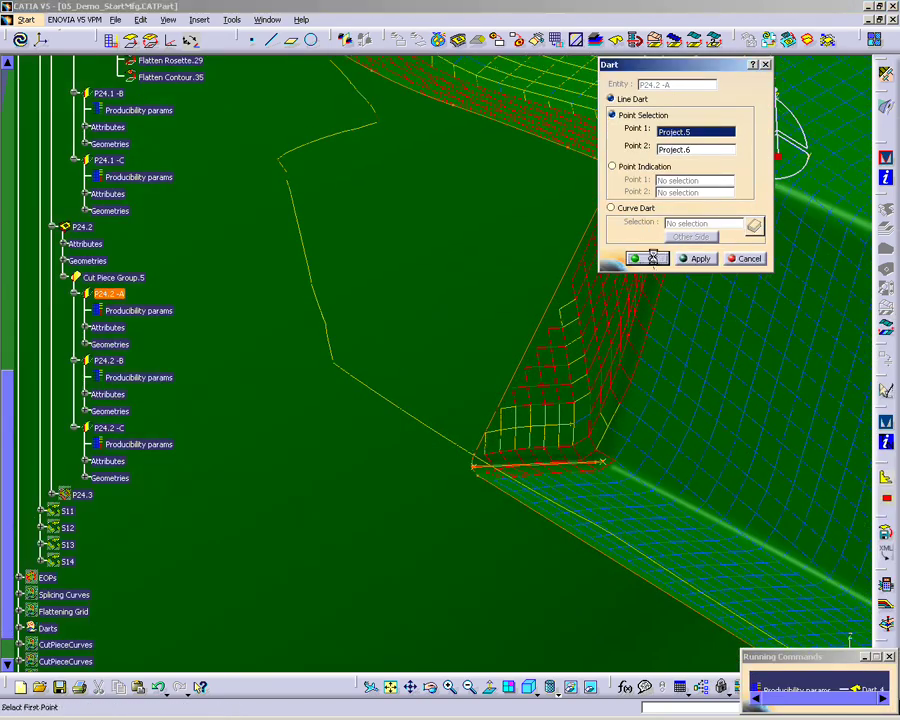
{"action": "middle_click_drag", "start_coordinate": [627, 378], "coordinate": [645, 388]}
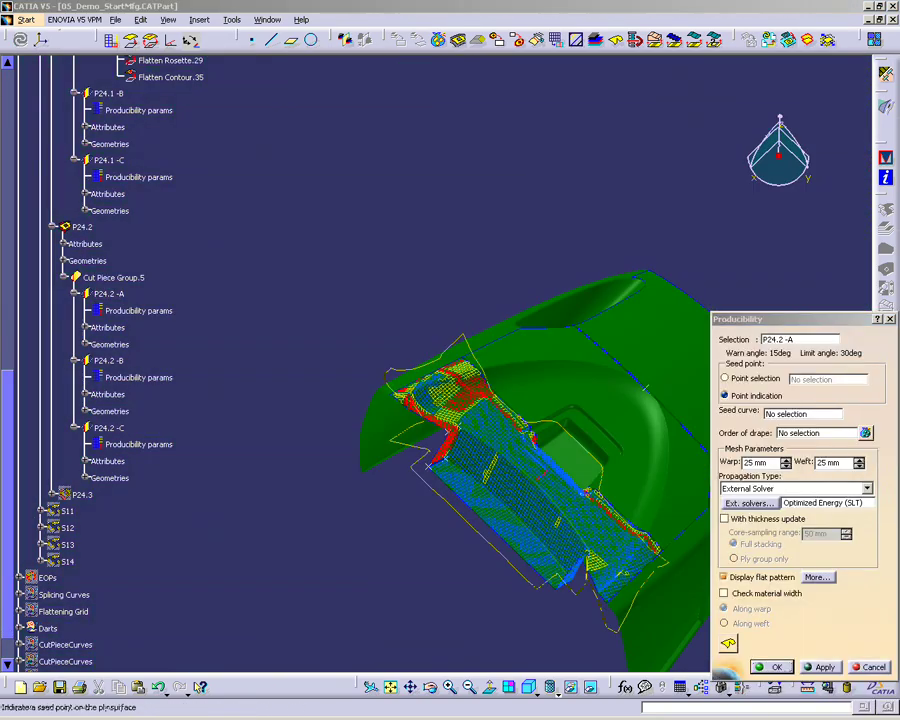
- Add a dart_Line curve dart on OML_Surface with Side_Angle 30deg and recompute producibility
{"action": "left_click", "coordinate": [728, 643]}
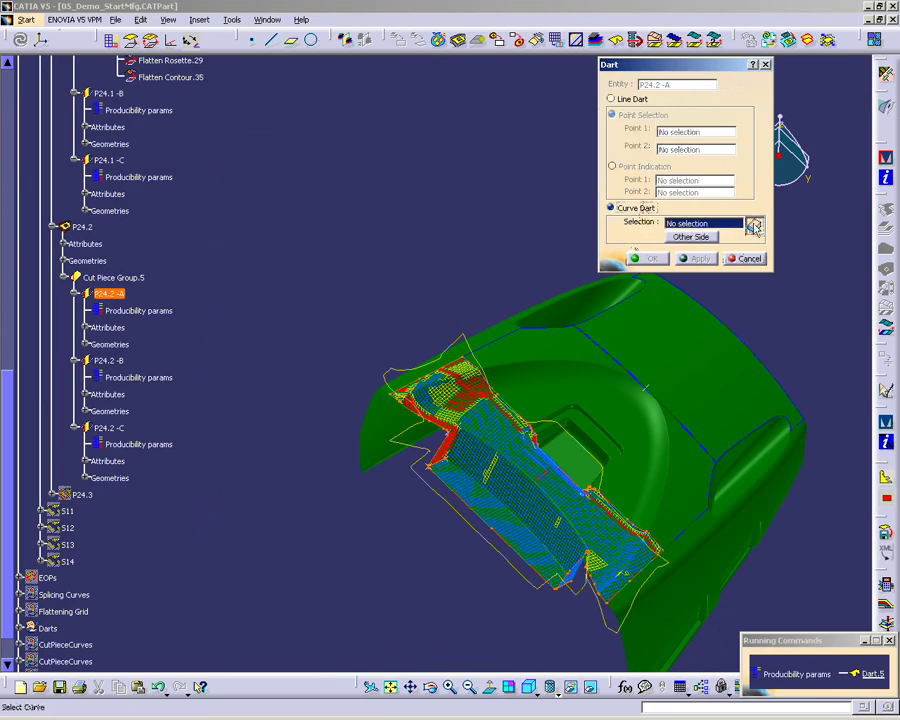
{"action": "left_click", "coordinate": [753, 227]}
{"action": "middle_click_drag", "start_coordinate": [460, 462], "coordinate": [421, 250]}
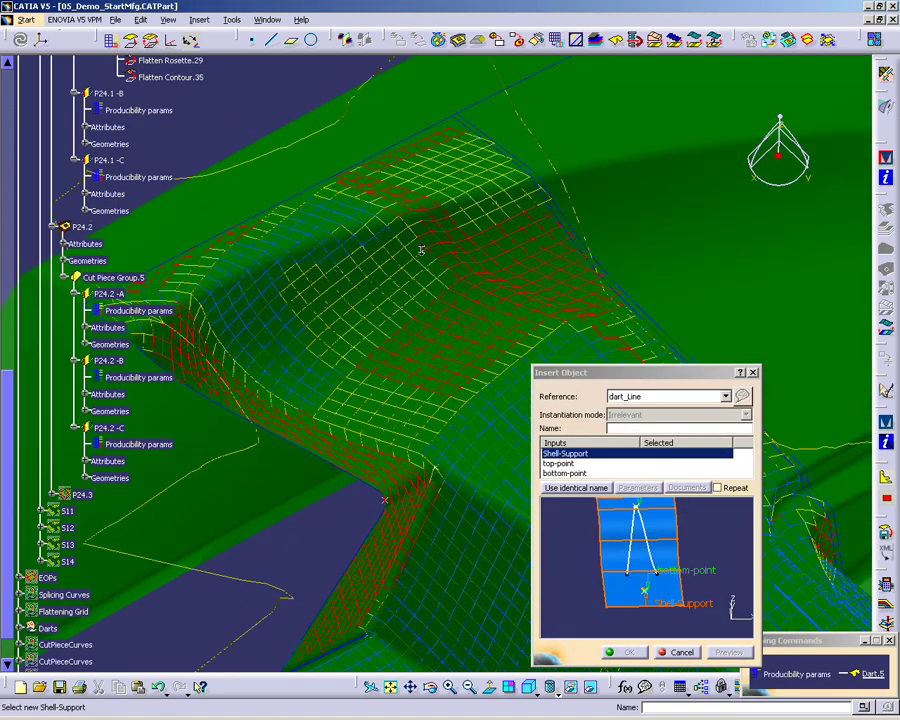
{"action": "left_click", "coordinate": [470, 505]}
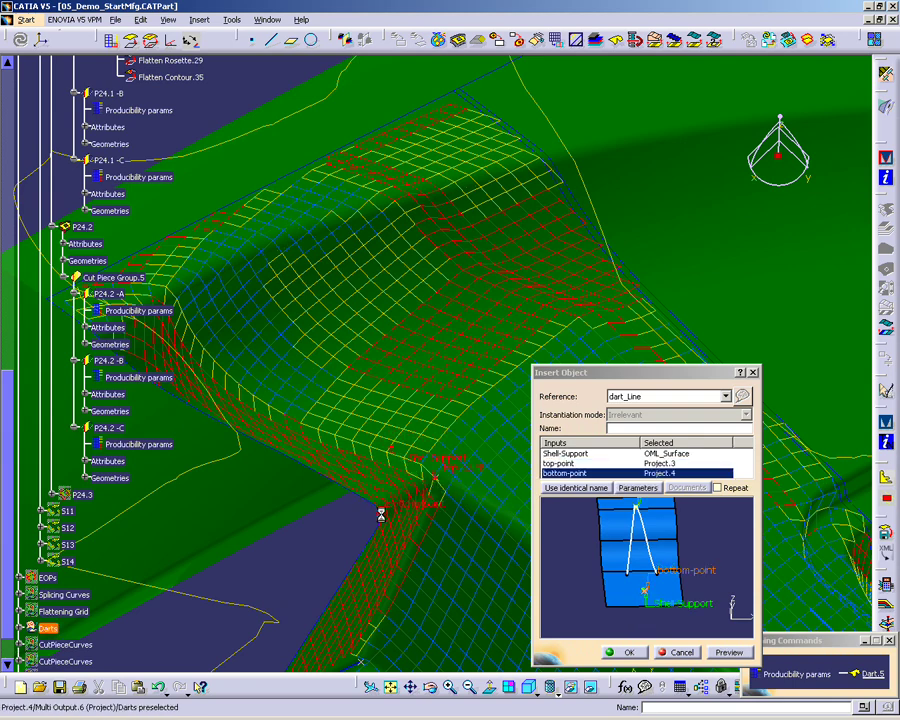
{"action": "left_click", "coordinate": [637, 488]}
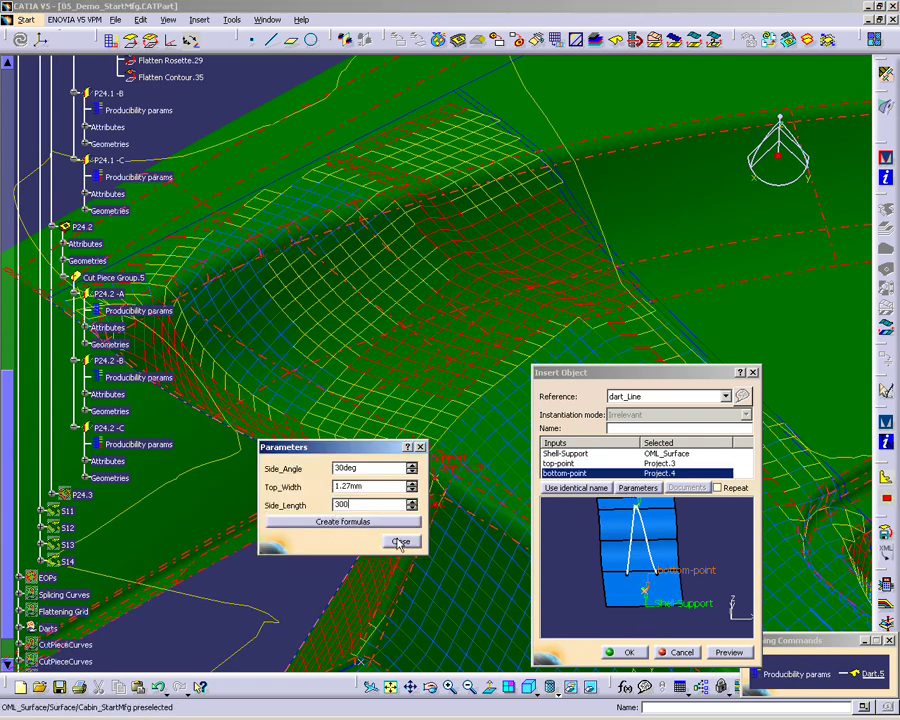
{"action": "left_click", "coordinate": [400, 543]}
{"action": "left_click", "coordinate": [723, 652]}
{"action": "left_click", "coordinate": [628, 652]}
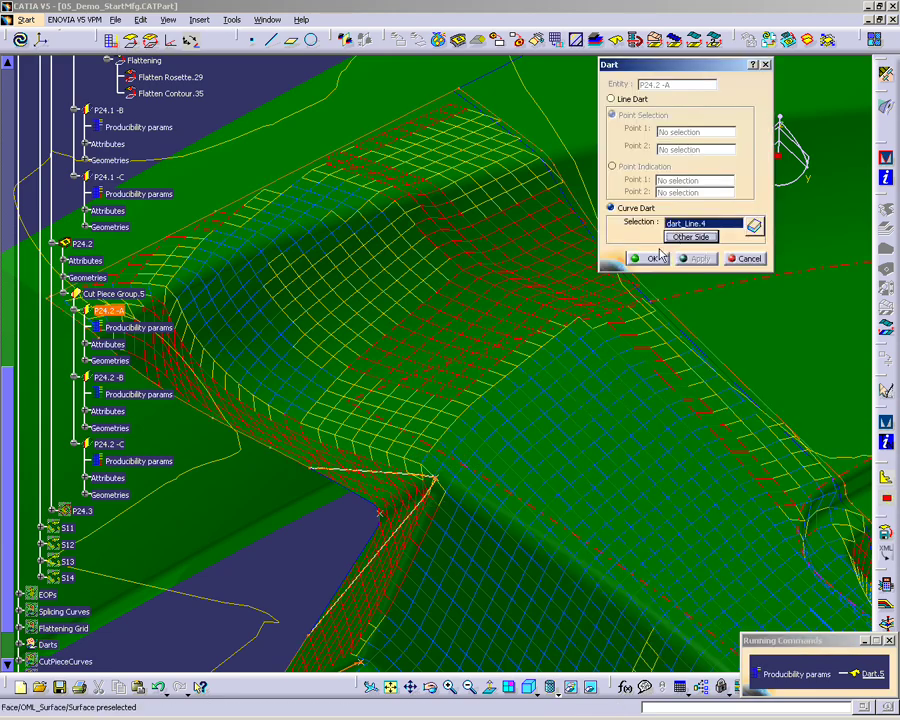
{"action": "left_click", "coordinate": [645, 258]}
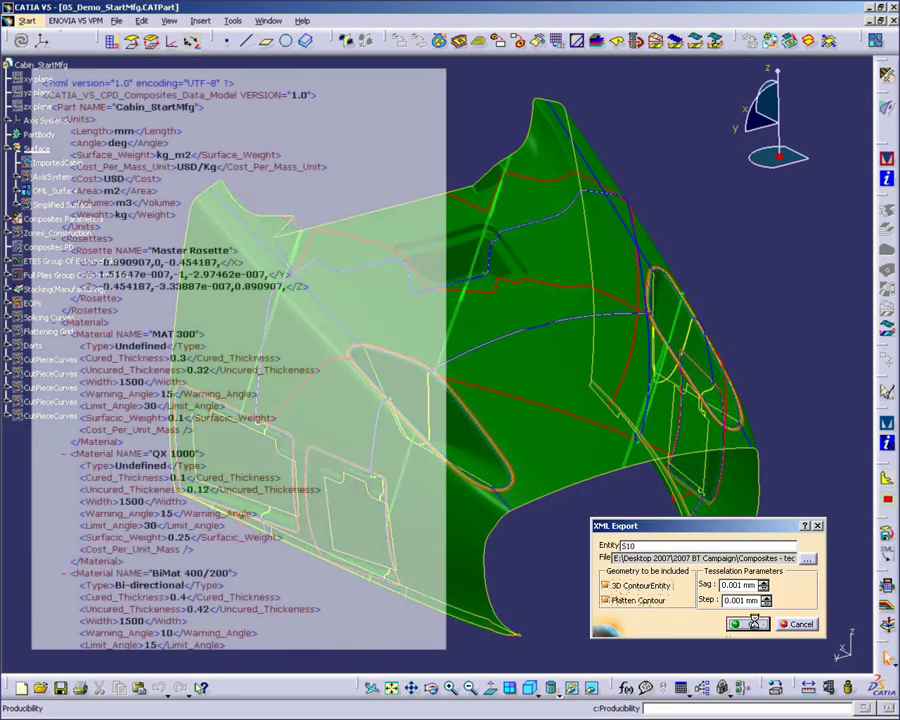
- Export S10's 3D contours and flattened contours to XML with 0.001 mm sag and step
{"action": "left_click", "coordinate": [745, 624]}
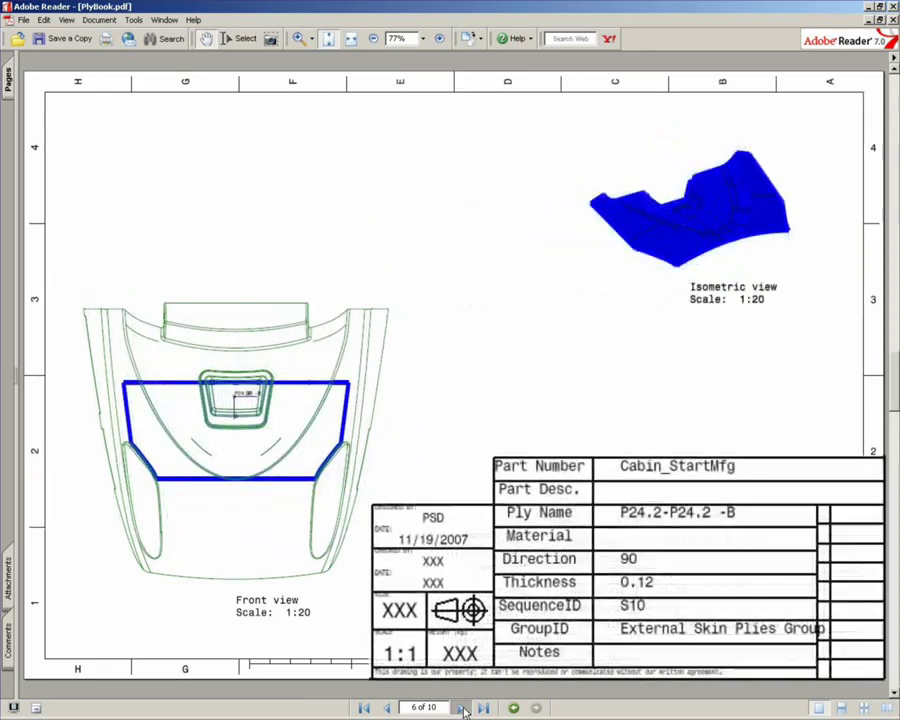
- Advance PlyBook.pdf from page 6 to page 9, the P24.3 -B ply sheet
{"action": "left_click", "coordinate": [461, 707]}
{"action": "left_click", "coordinate": [461, 707]}
{"action": "left_click", "coordinate": [461, 707]}
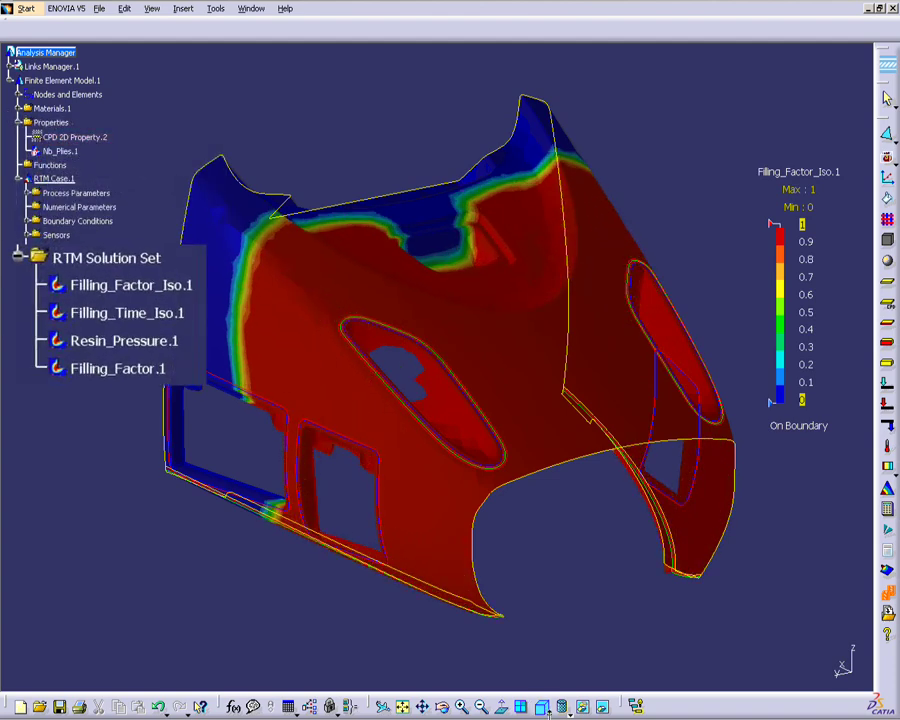
- View the Filling_Factor_Iso.1 animation from a standard view, orbited to a rear-top angle
{"action": "left_click", "coordinate": [541, 707]}
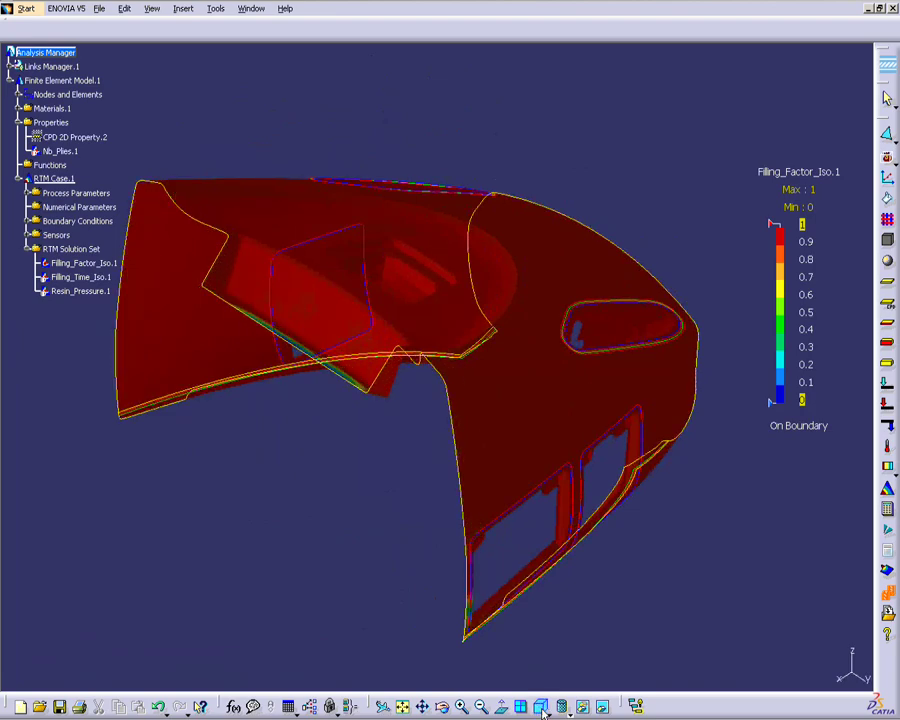
{"action": "middle_click_drag", "start_coordinate": [510, 680], "coordinate": [378, 625]}
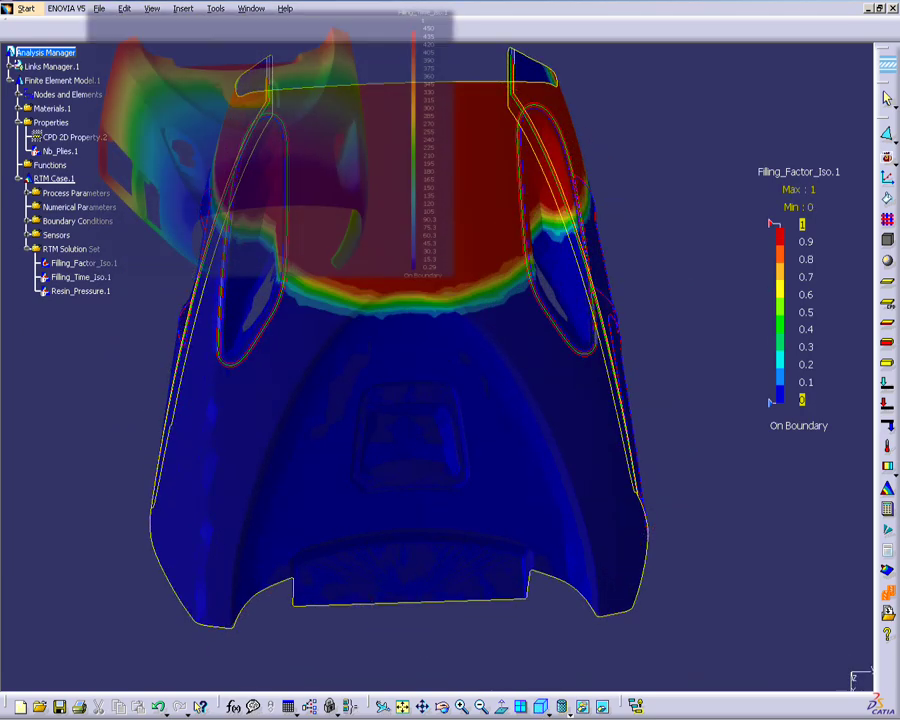